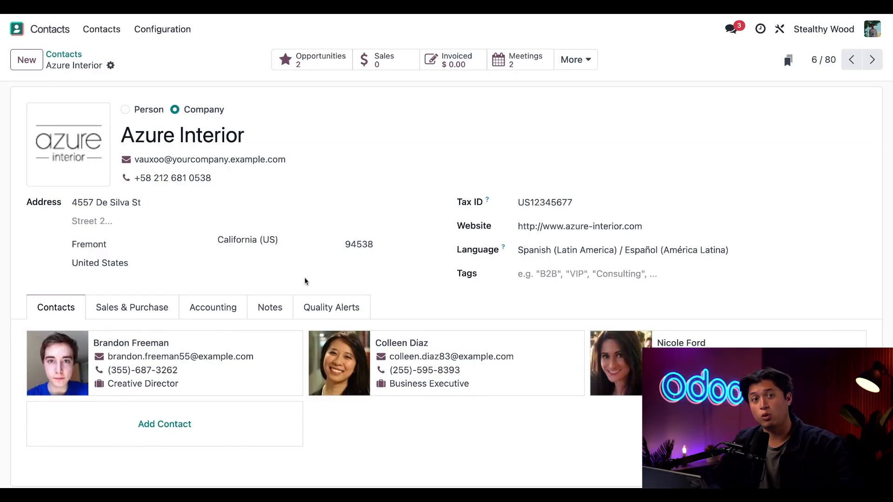
- Review the Quality Alerts section of the Azure Interior contact, both on the record and in the Studio form editor
click(344, 310)
scroll(467, 306, down, 1)
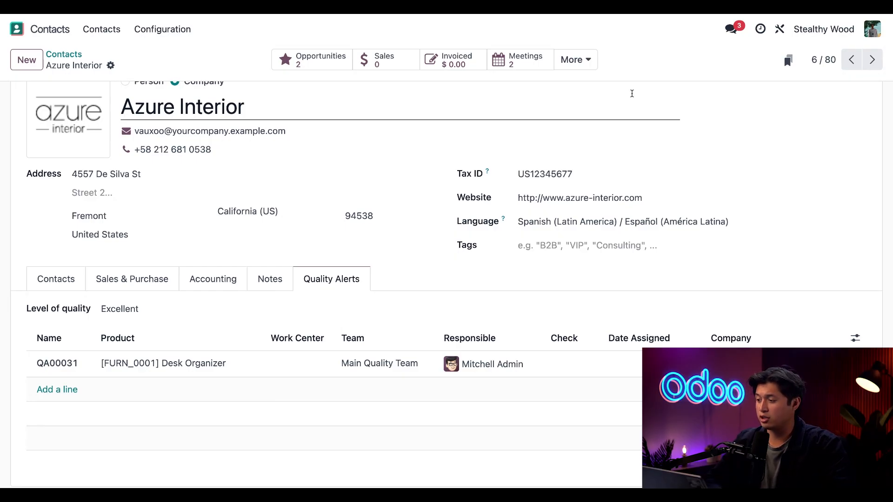
click(780, 34)
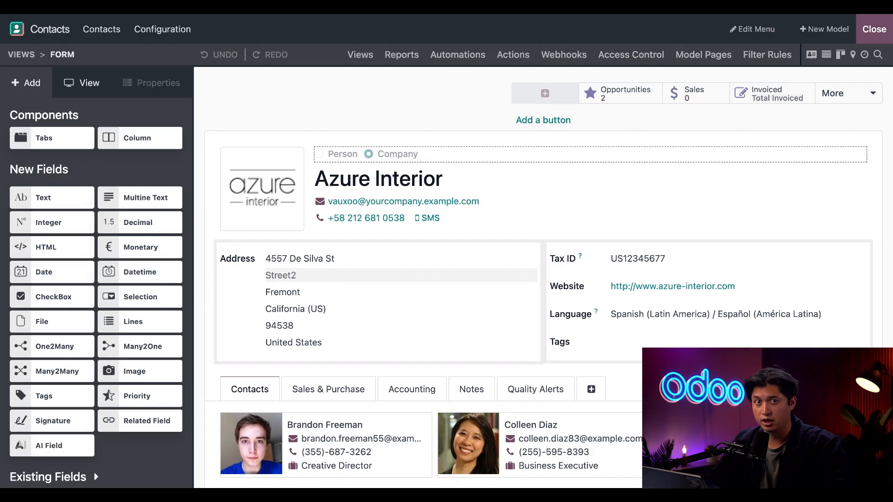
scroll(554, 293, down, 2)
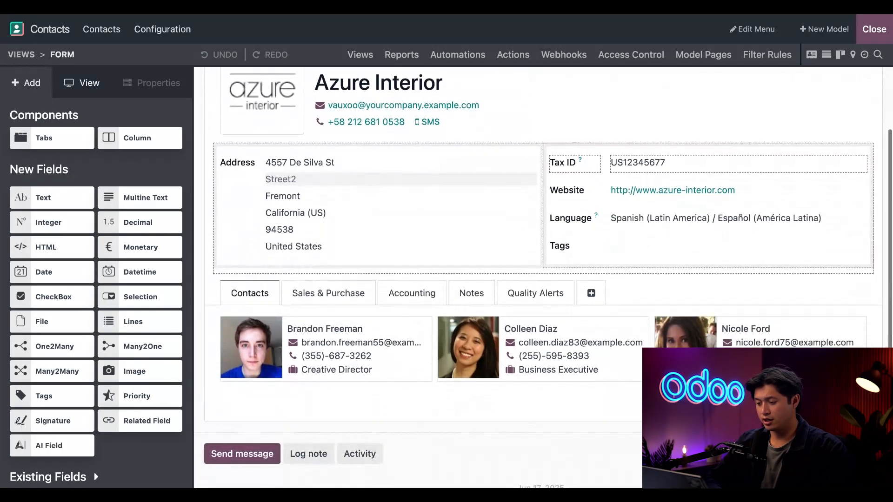
click(556, 294)
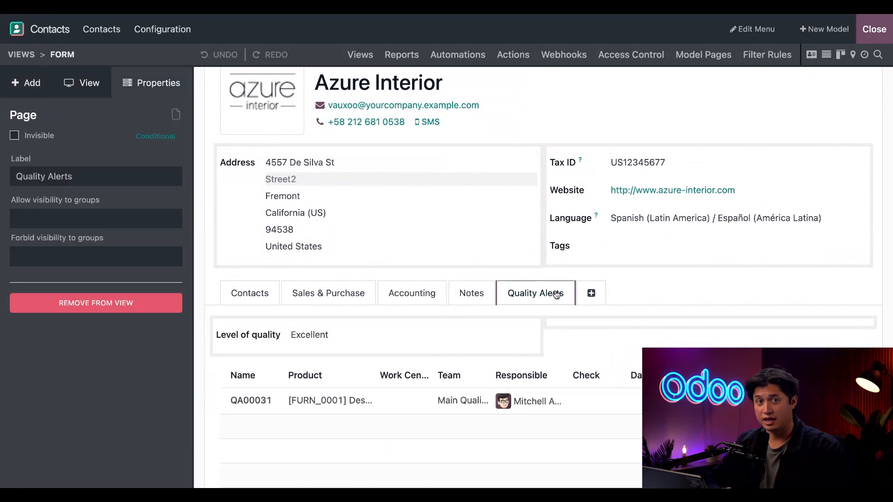
scroll(615, 377, down, 2)
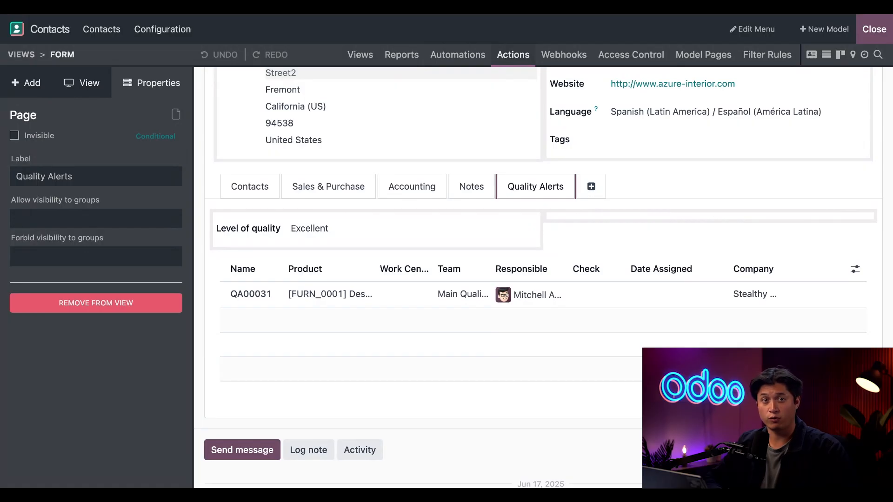
- Open the Update Record server action "Categorize Contacts based on level of quality" and examine its AI prompt and quality rating rules
click(513, 54)
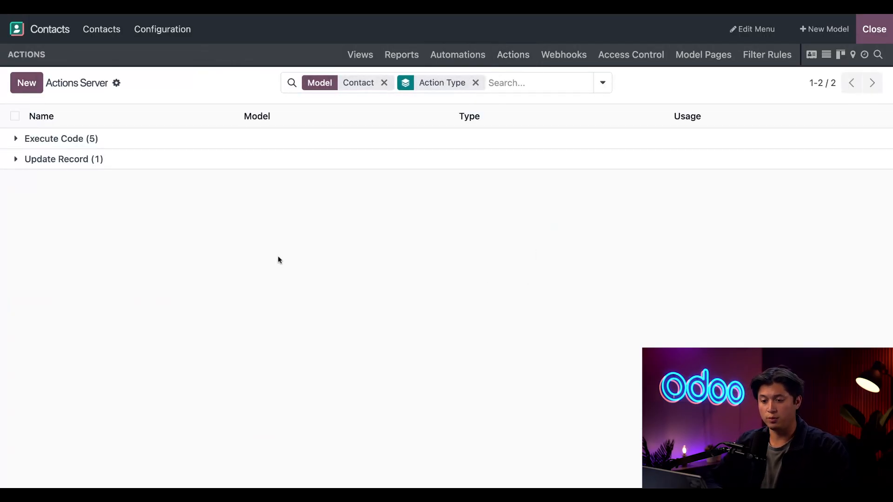
click(17, 159)
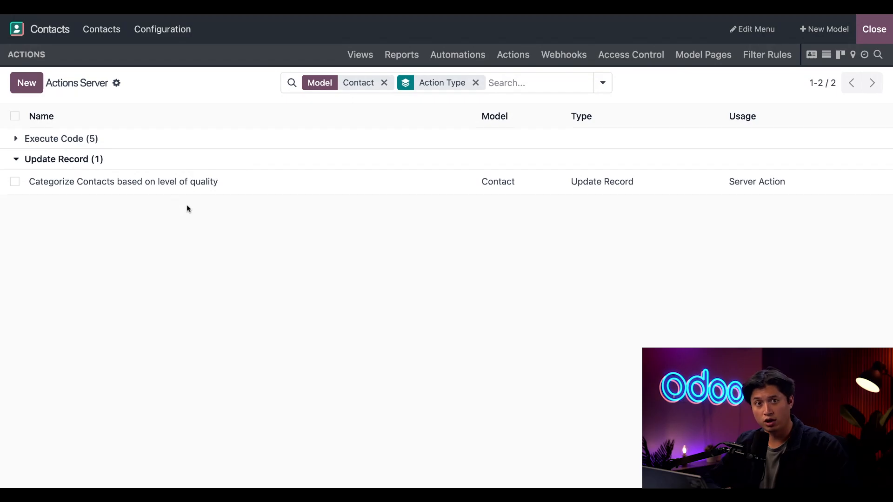
click(195, 182)
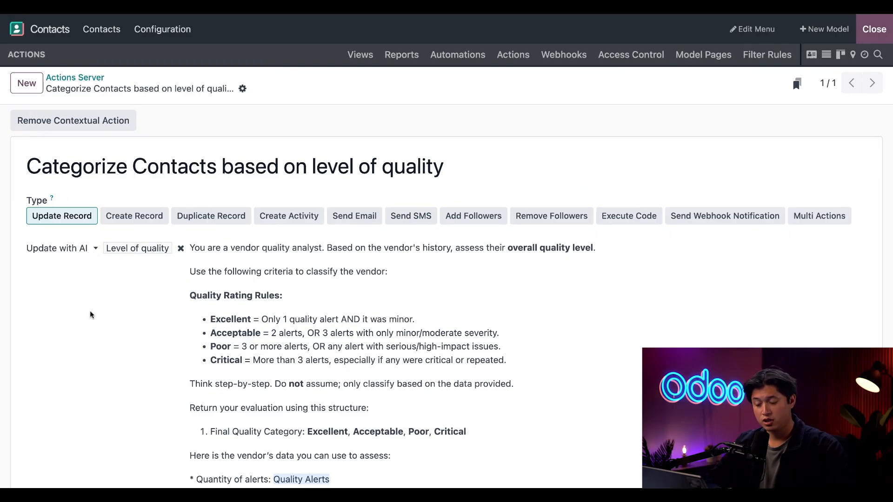
scroll(91, 315, down, 3)
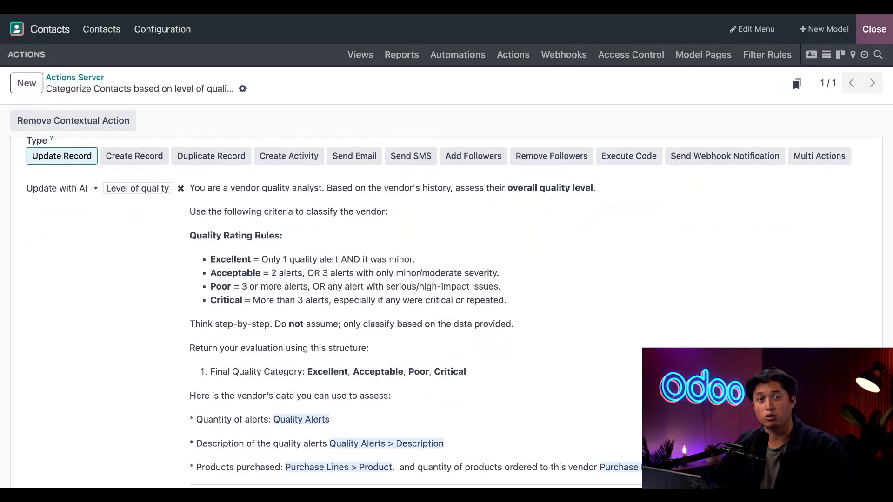
scroll(446, 312, down, 2)
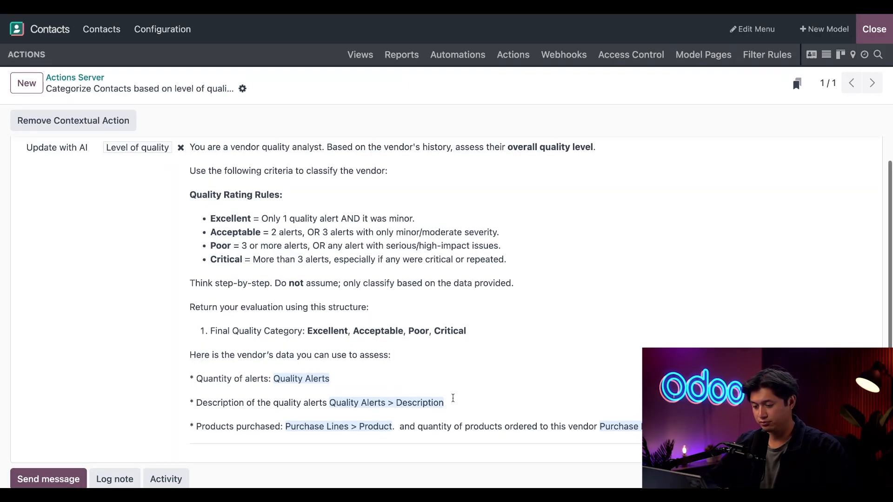
scroll(453, 401, down, 3)
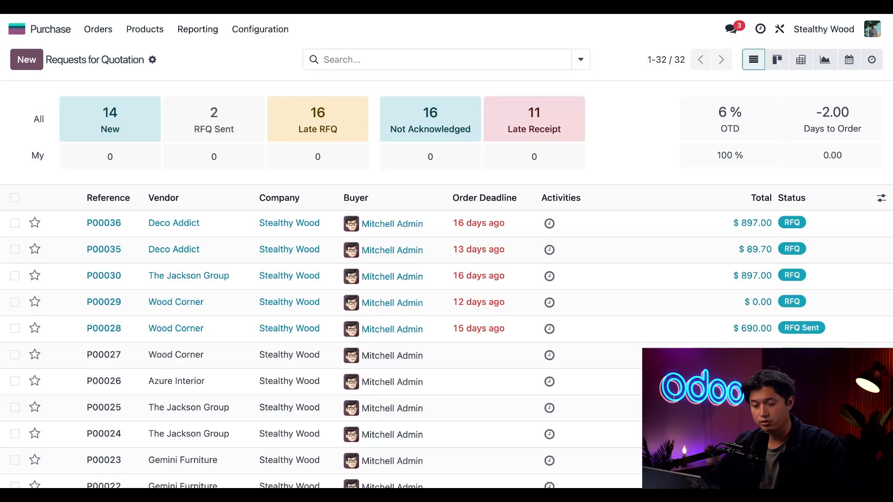
- Open The Jackson Group's quotation request P00030 in Studio and insert a related field below Vendor Reference
click(195, 279)
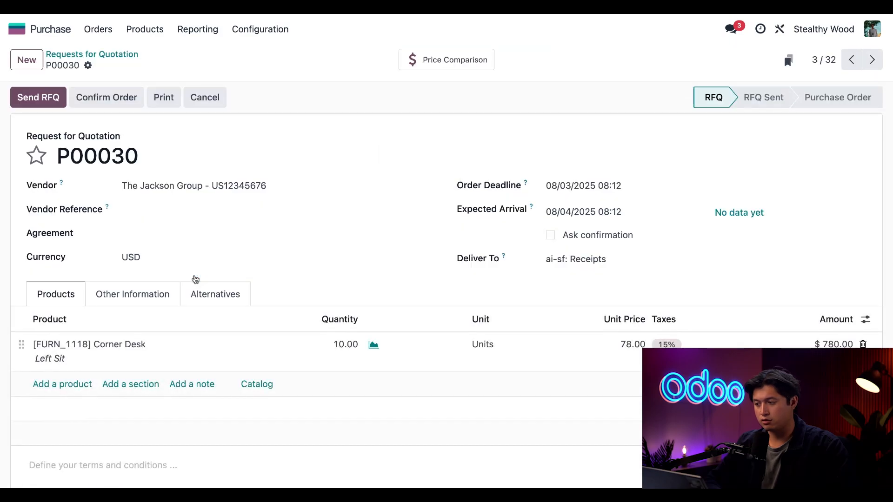
click(780, 30)
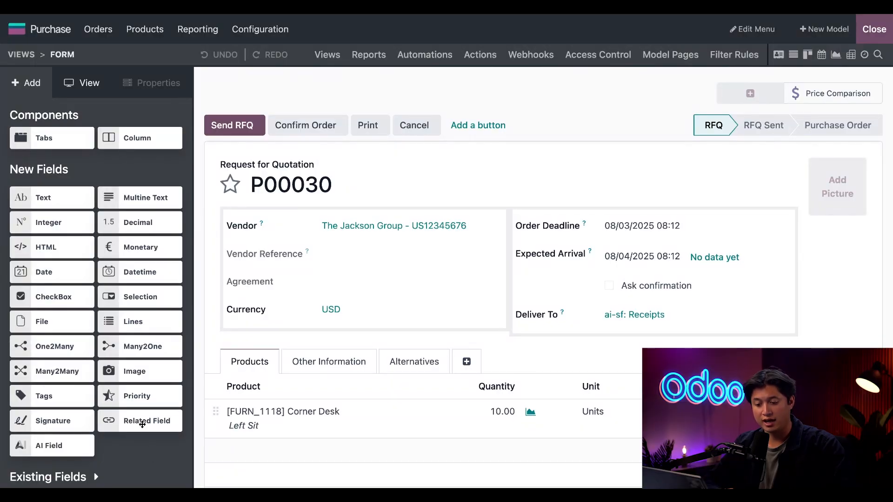
drag(146, 424, 275, 290)
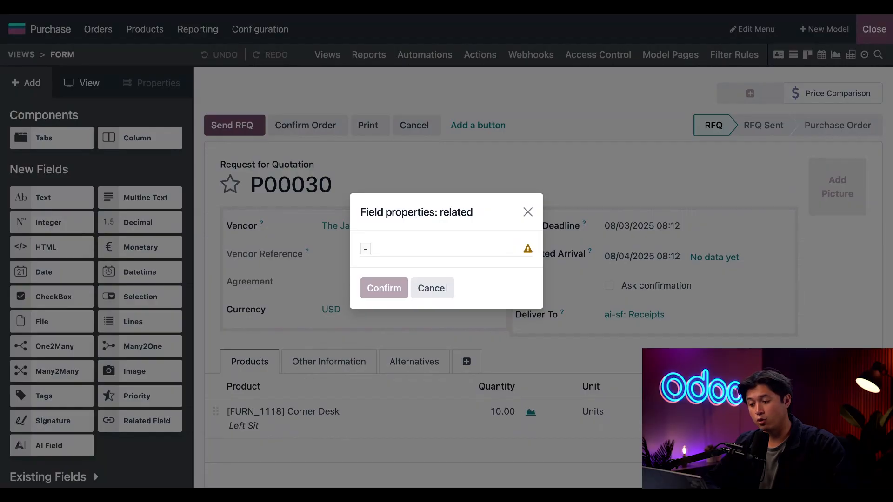
- Link the new related field to Vendor > Level of quality and confirm its properties
click(422, 254)
text(vendor)
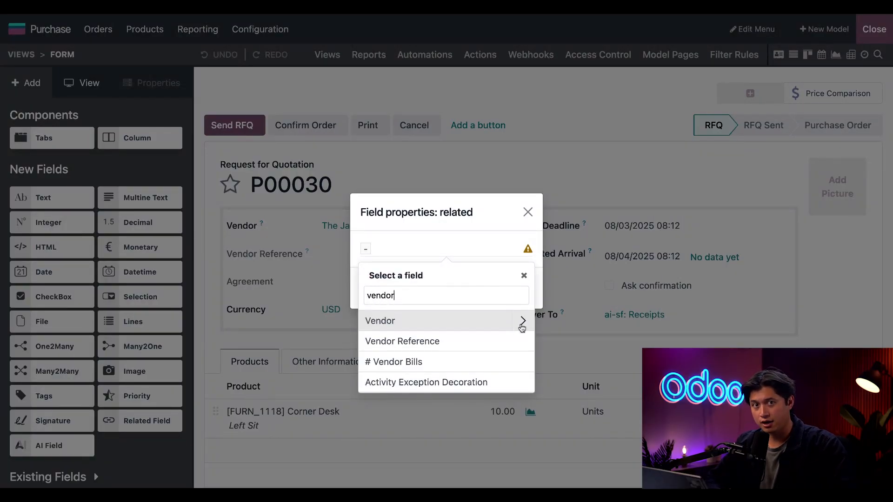
click(522, 323)
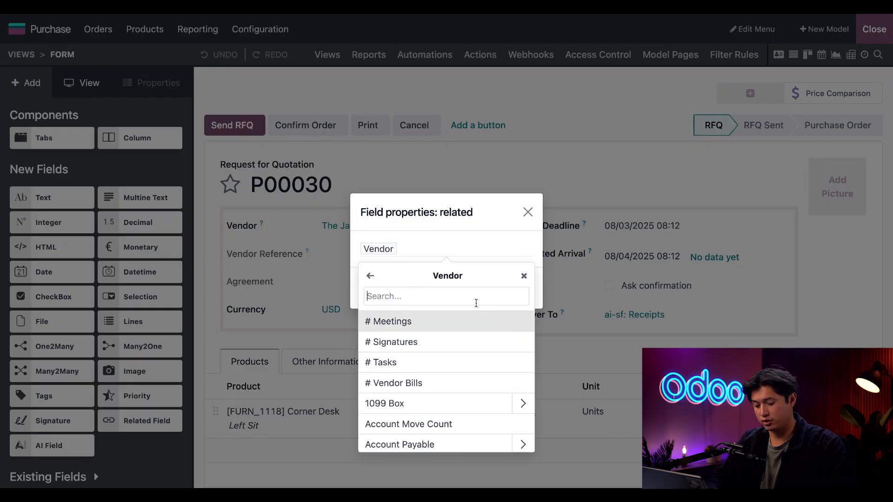
text(level)
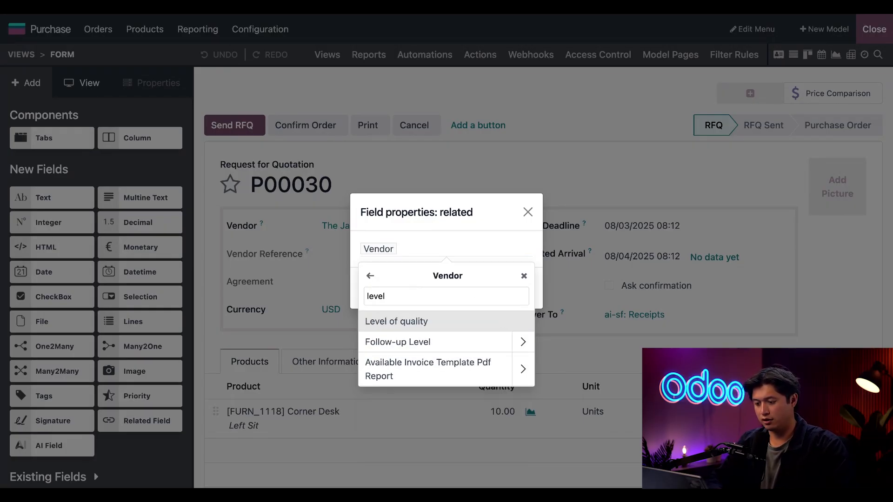
click(450, 326)
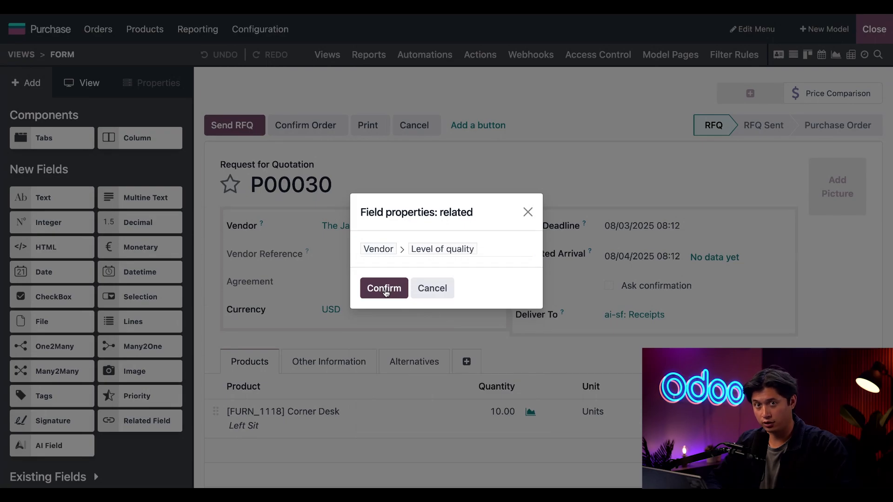
click(385, 289)
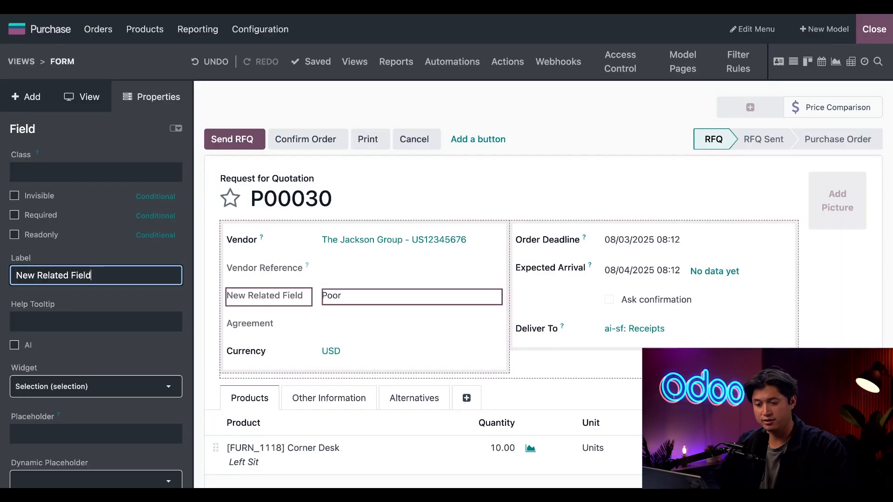
- Label the new related field "Level of Quality" and leave Studio
triple_click(117, 274)
text(L)
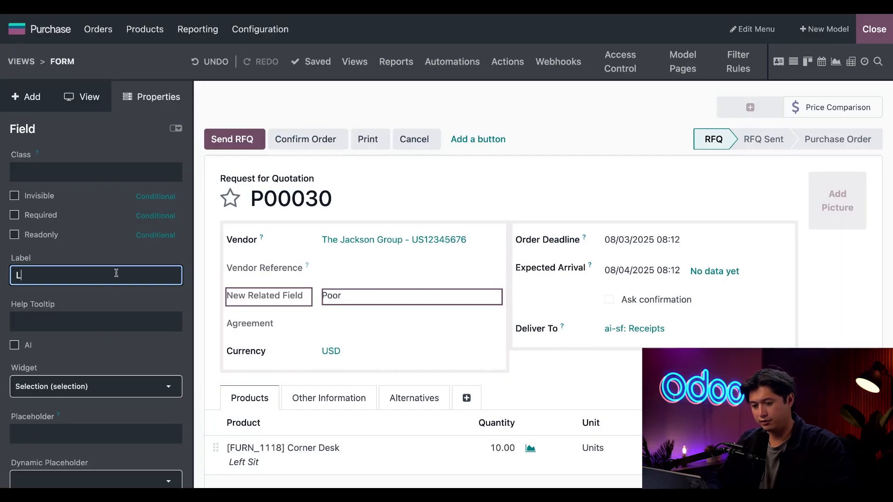
text(evel of Qu)
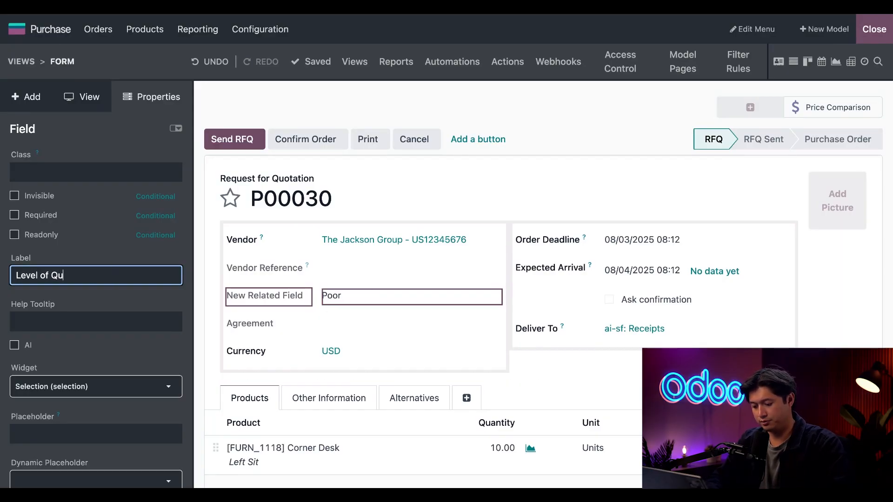
text(ality)
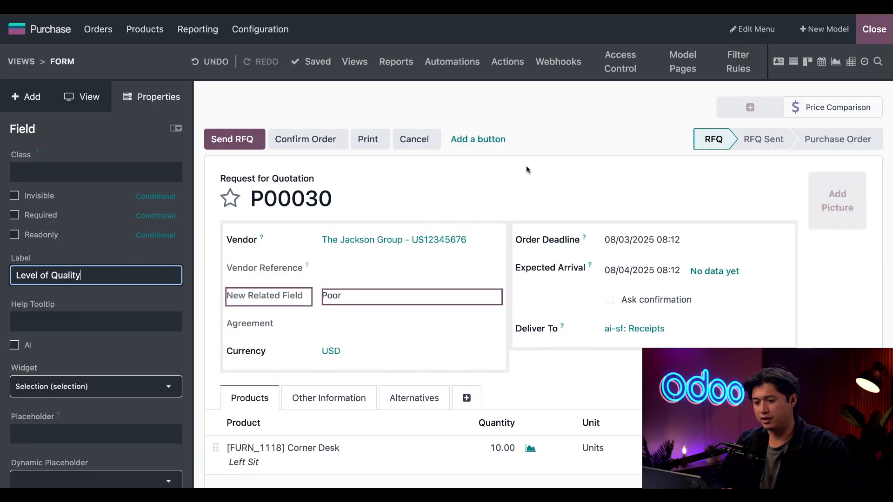
click(535, 158)
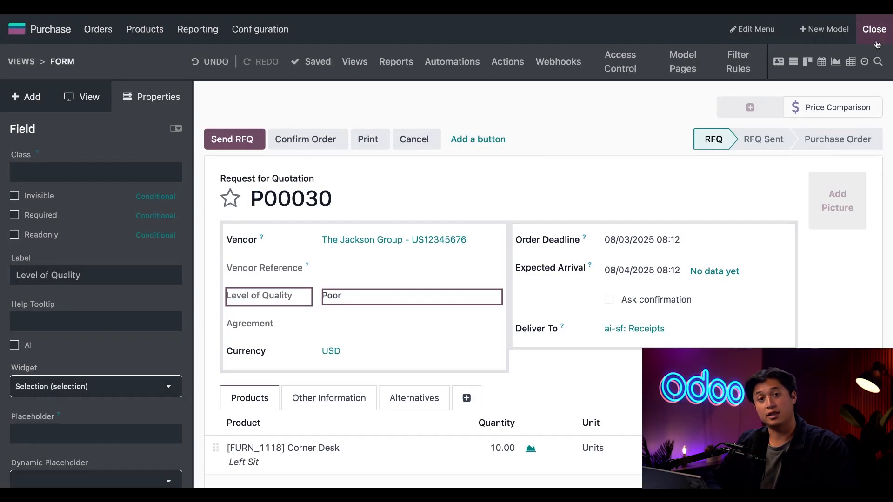
click(875, 33)
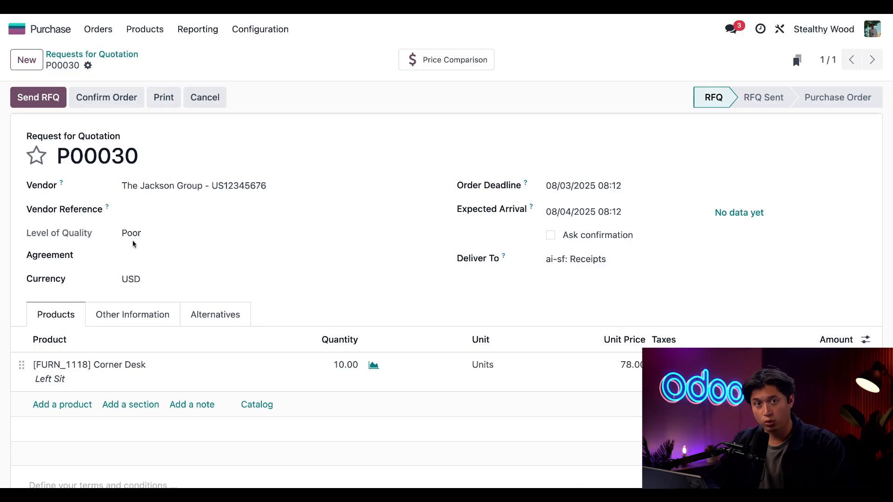
- Compare the product lines of P00030's alternatives with the Vendor column widened, and return to the request
click(216, 320)
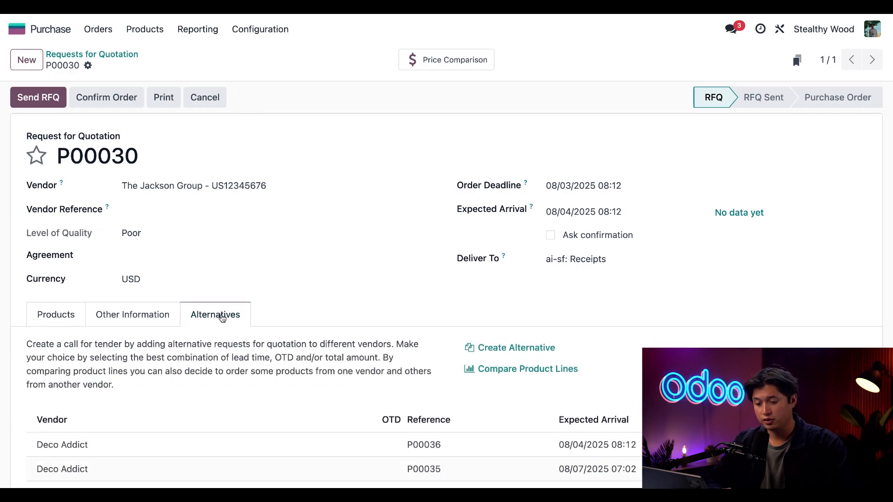
scroll(383, 288, down, 3)
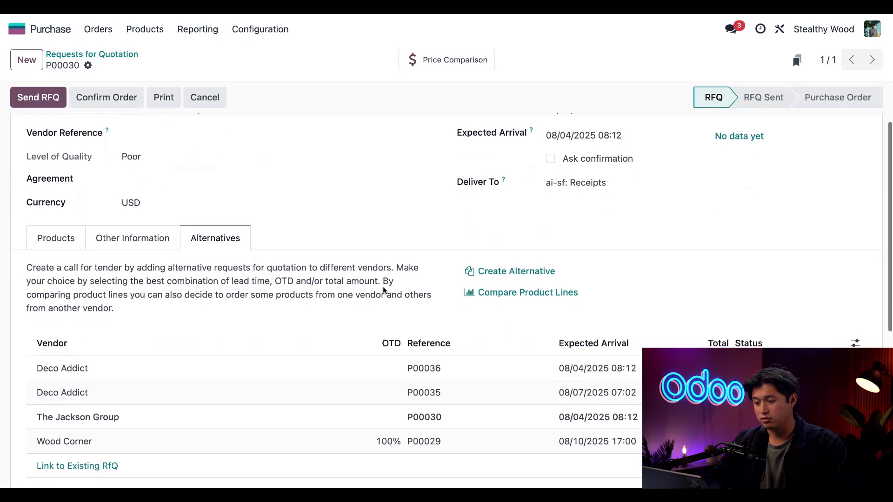
click(511, 293)
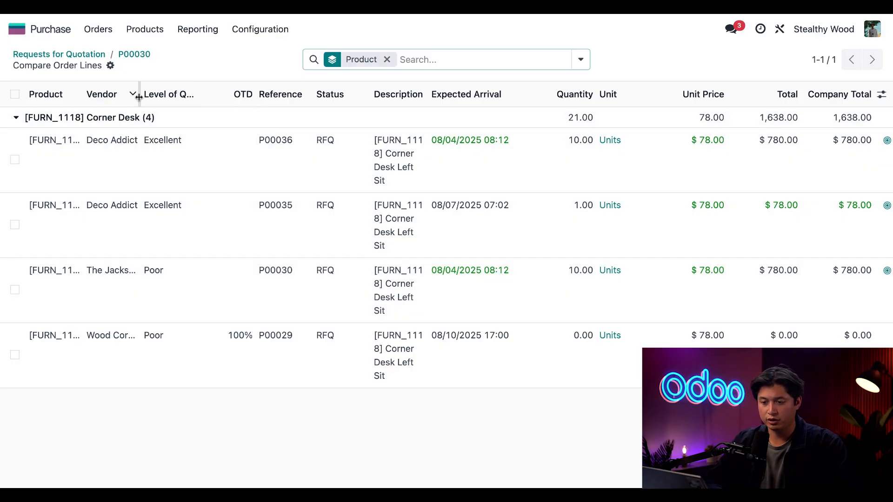
drag(140, 95, 226, 130)
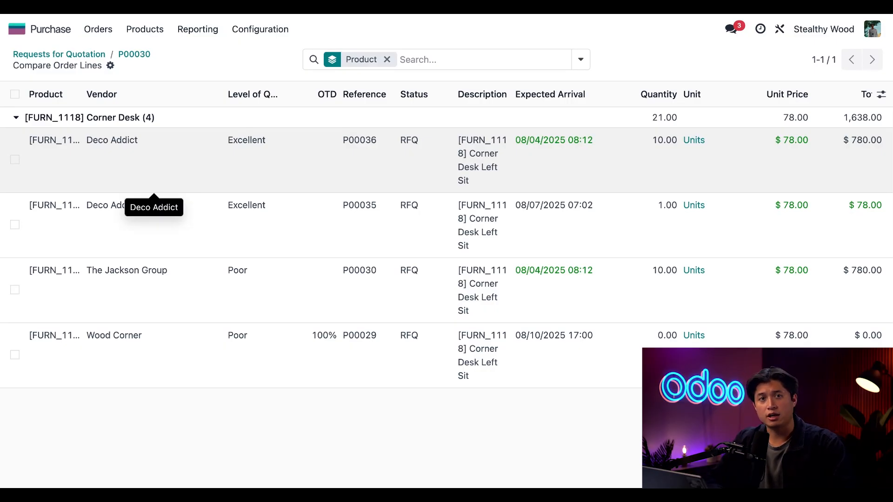
click(142, 57)
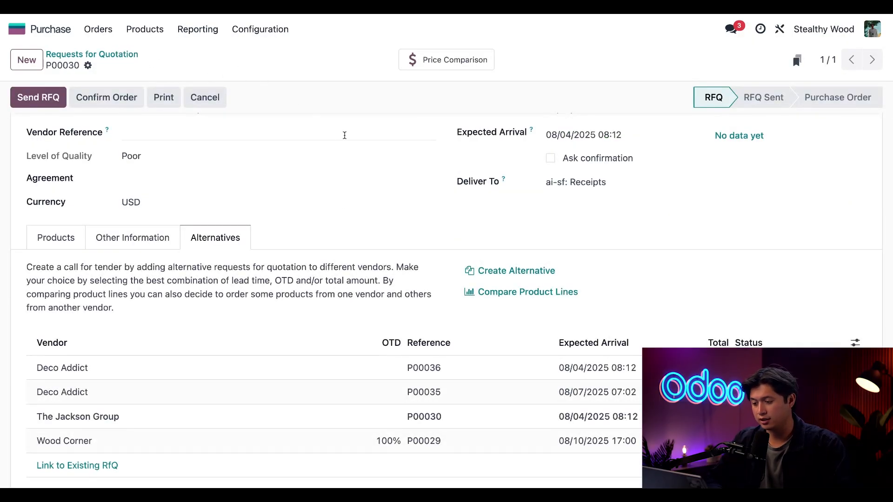
- Create an alternative request for quotation for vendor Deco Addict with Copy Products enabled
click(537, 275)
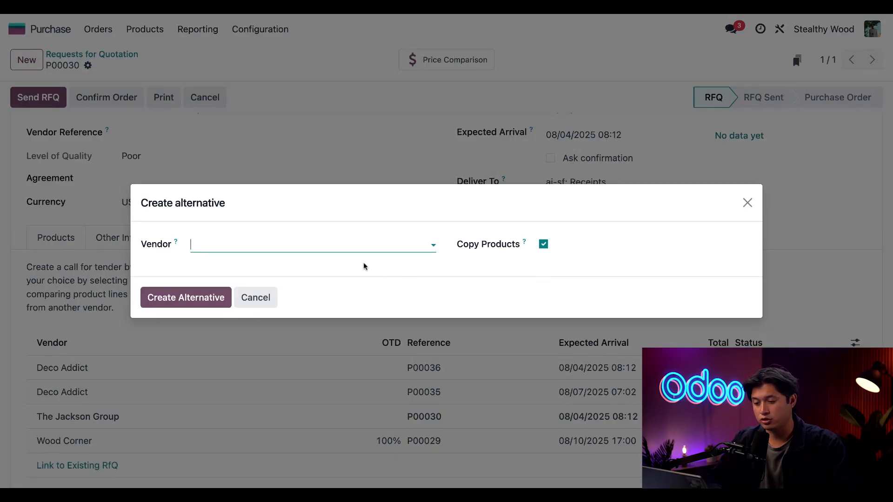
click(350, 248)
text(deco)
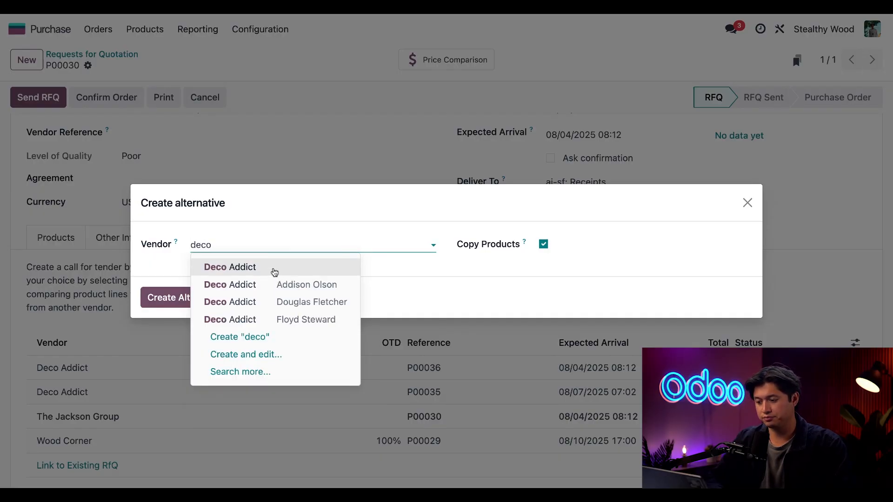
click(274, 270)
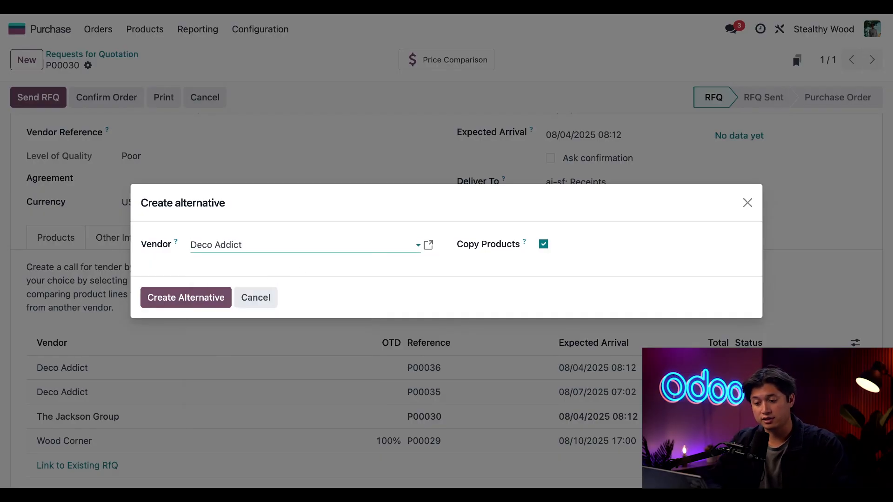
click(206, 301)
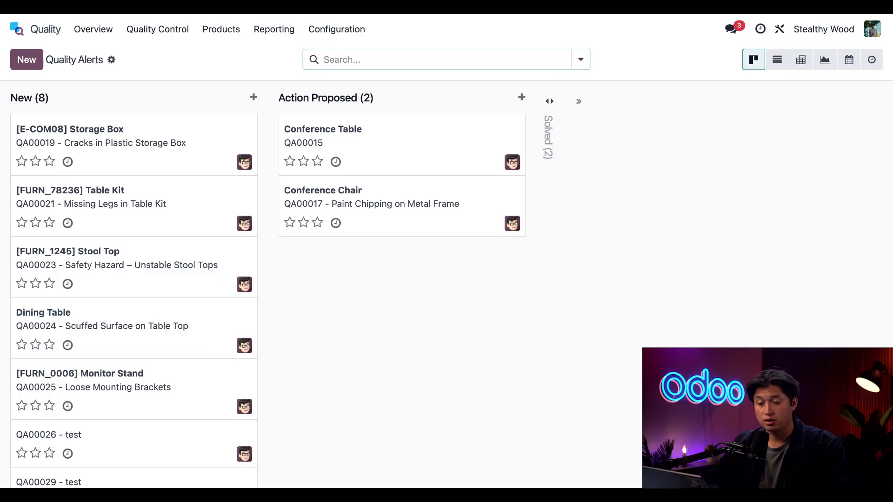
- Create a new quality alert titled "Scuffed Surface on Table"
click(31, 67)
text(Sc)
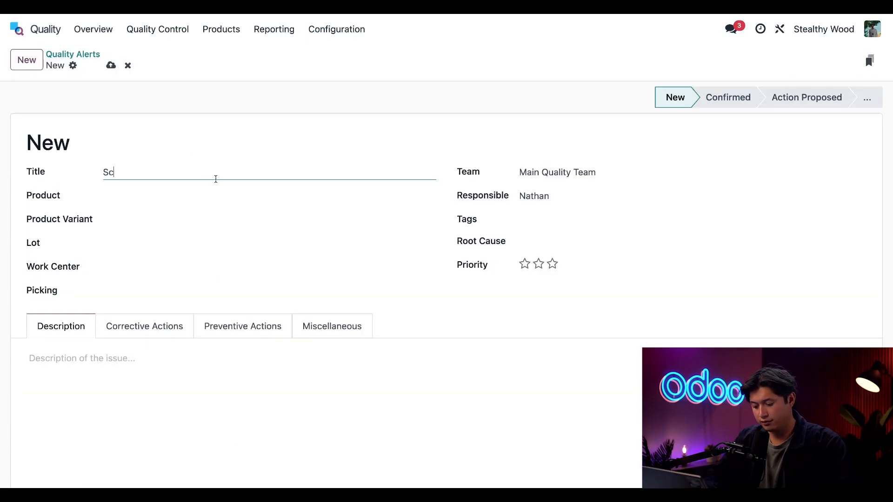
text(uffed Sur)
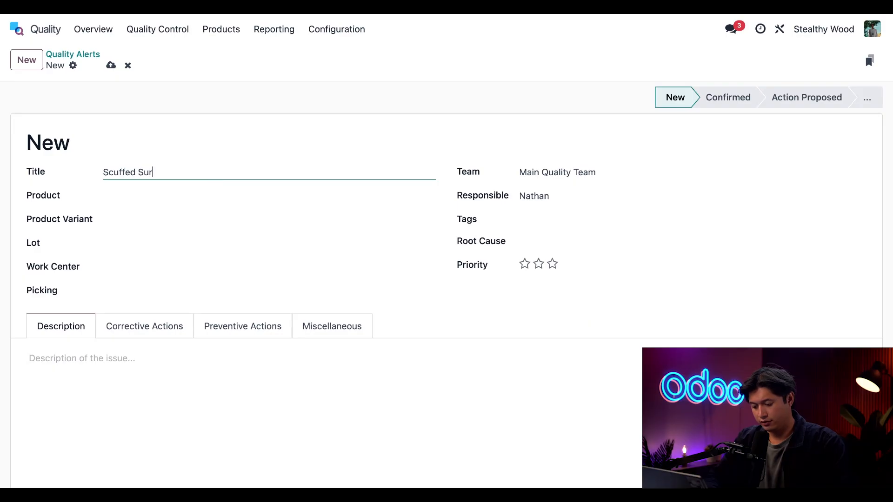
text(face on Table)
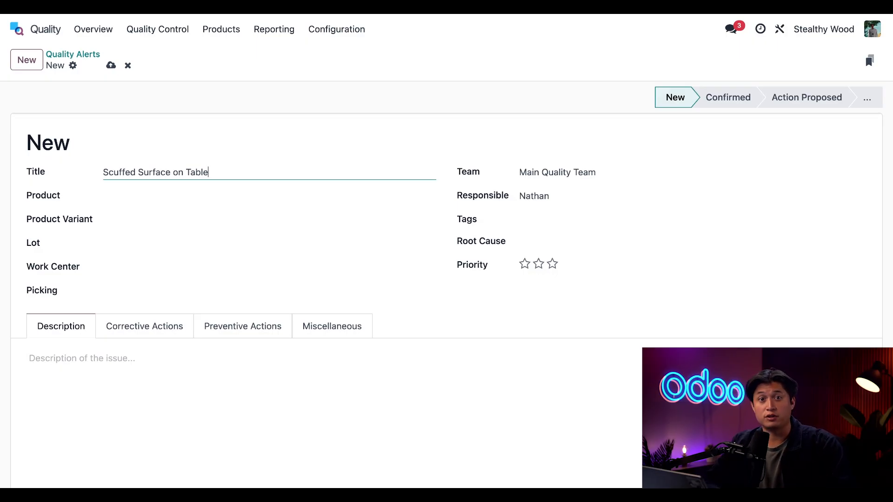
- Set the alert's product to Dining Table and enter the description "Minor abrasions on laminate surface found on 2 units, likely caused during transport."
click(201, 196)
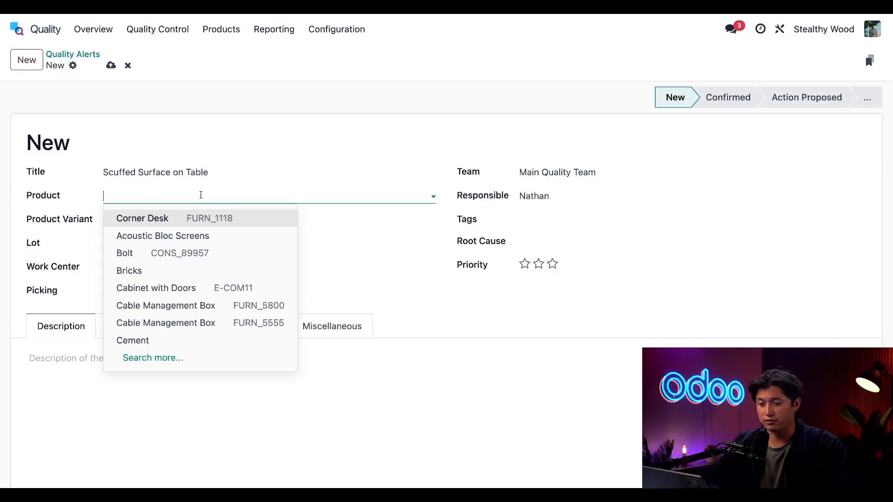
text(din)
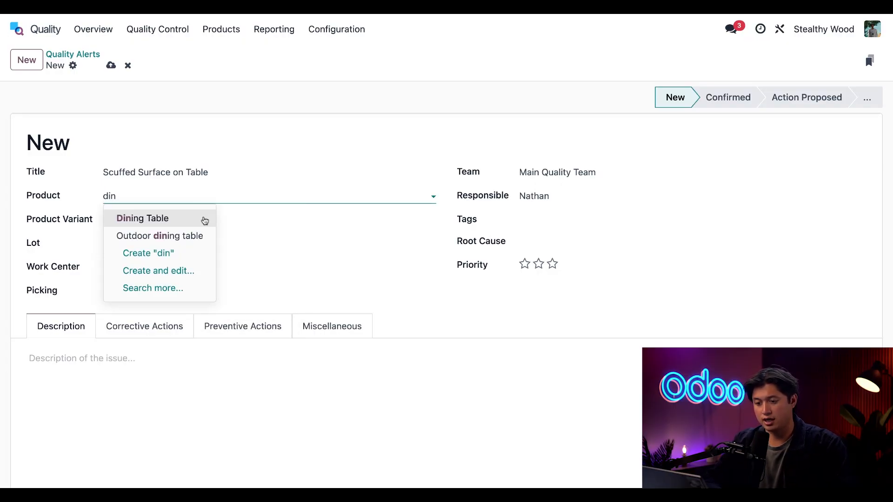
click(195, 225)
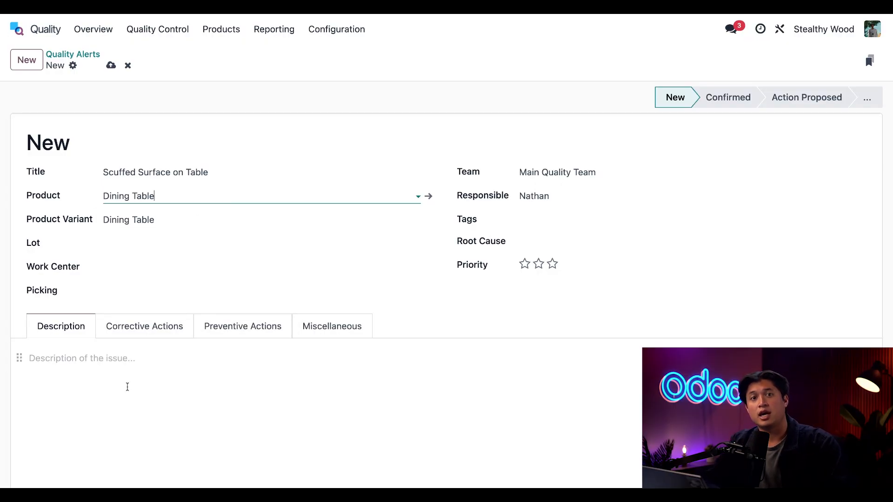
click(153, 378)
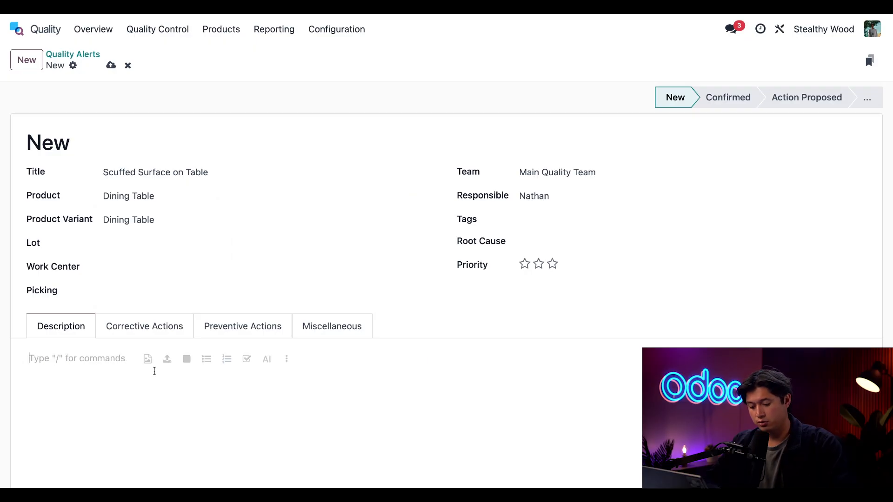
text(Minor abrasions on laminate surface found on 2 units, likely caused during transport.)
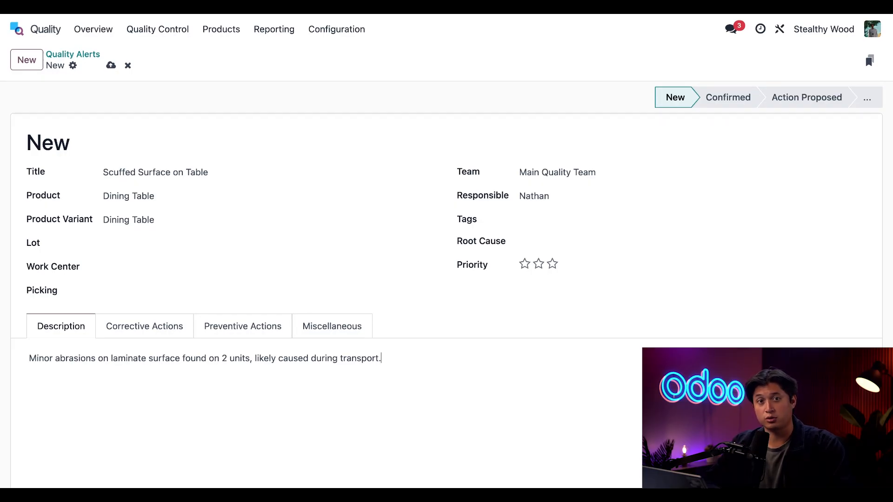
- Assign Azure Interior as the alert's vendor in the miscellaneous details and save the alert
click(328, 326)
click(166, 359)
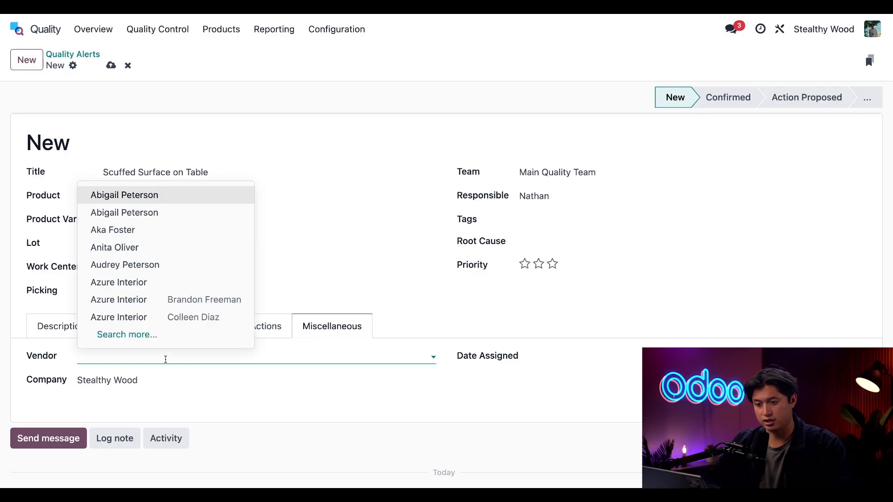
text(azure)
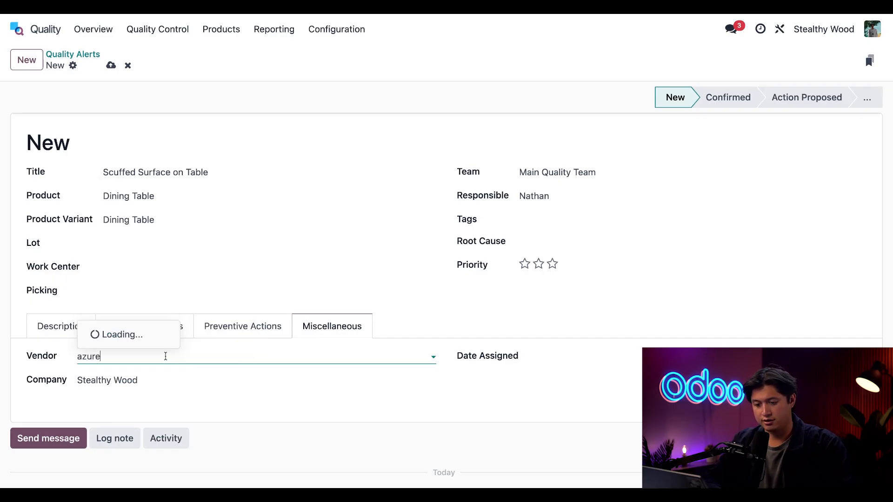
click(148, 235)
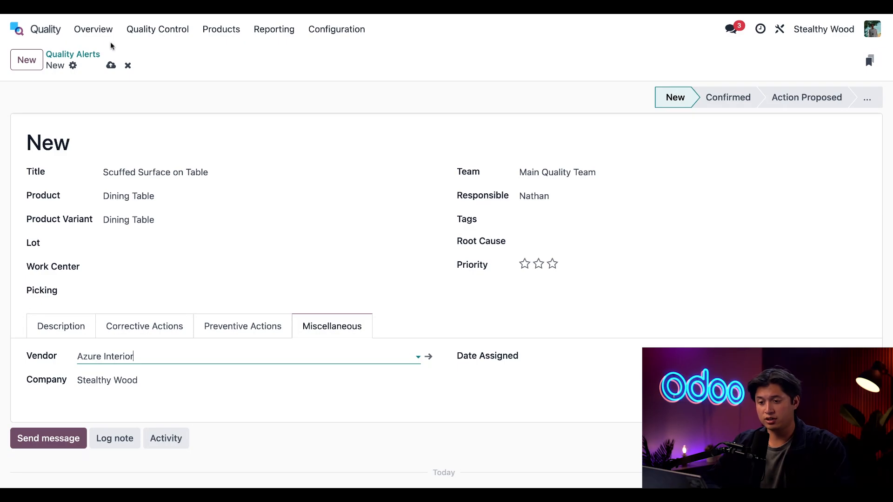
click(111, 65)
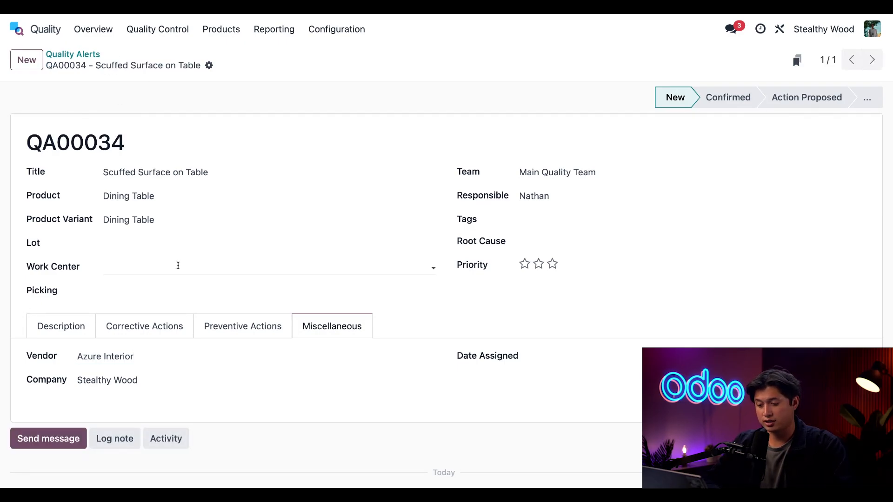
- Open vendor Azure Interior's quality alerts from the saved alert and run the action "Categorize Contacts based on level of quality"
click(430, 357)
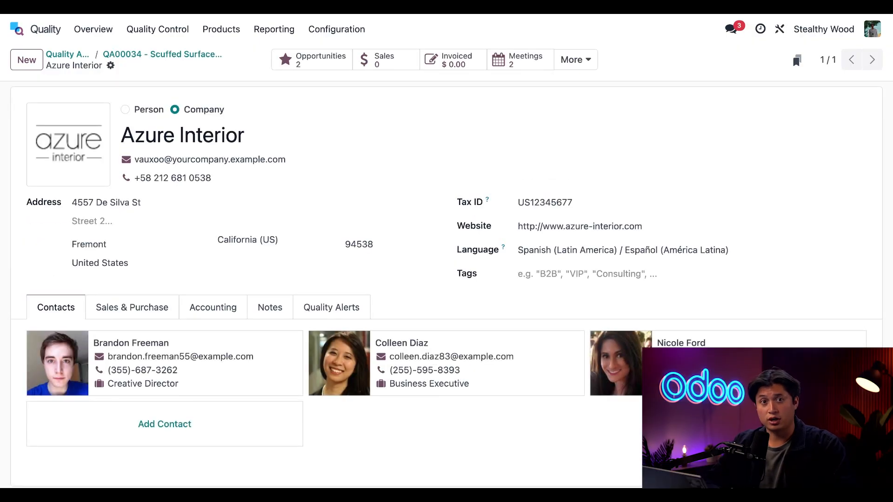
click(333, 309)
scroll(379, 425, down, 2)
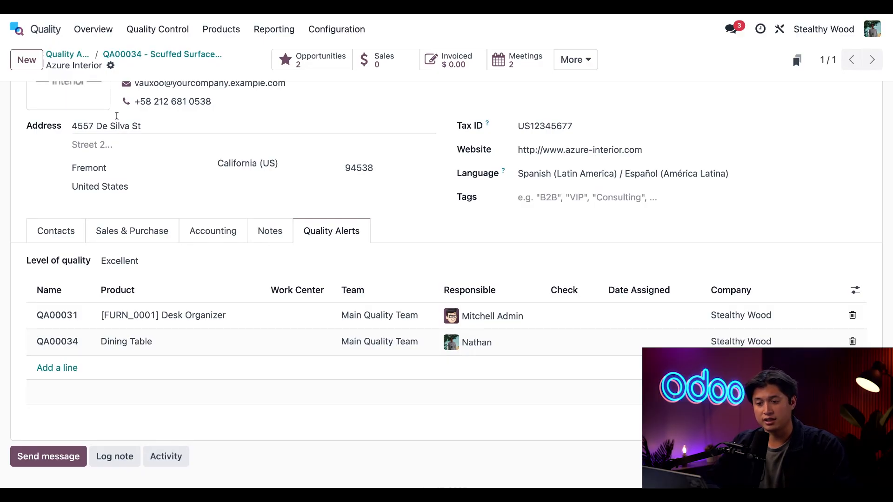
click(110, 65)
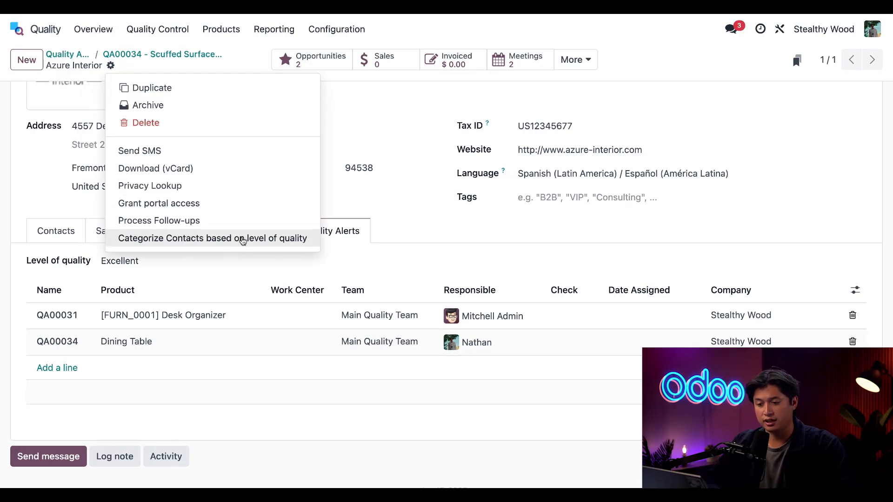
click(271, 244)
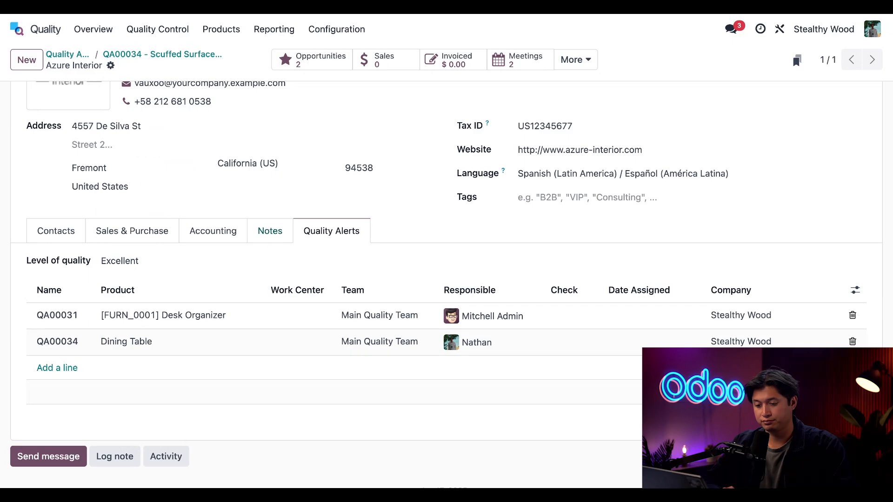